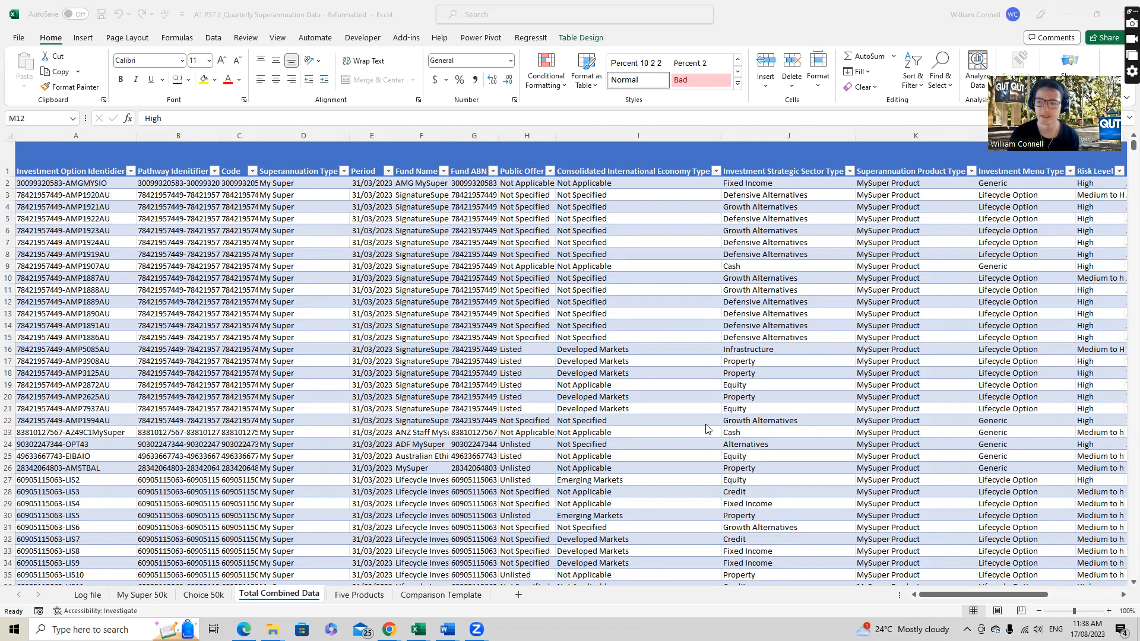
- Insert a PivotTable from the TotalCombinedData table on a new worksheet, with Product Name as its row field
{"action": "left_click", "coordinate": [612, 300]}
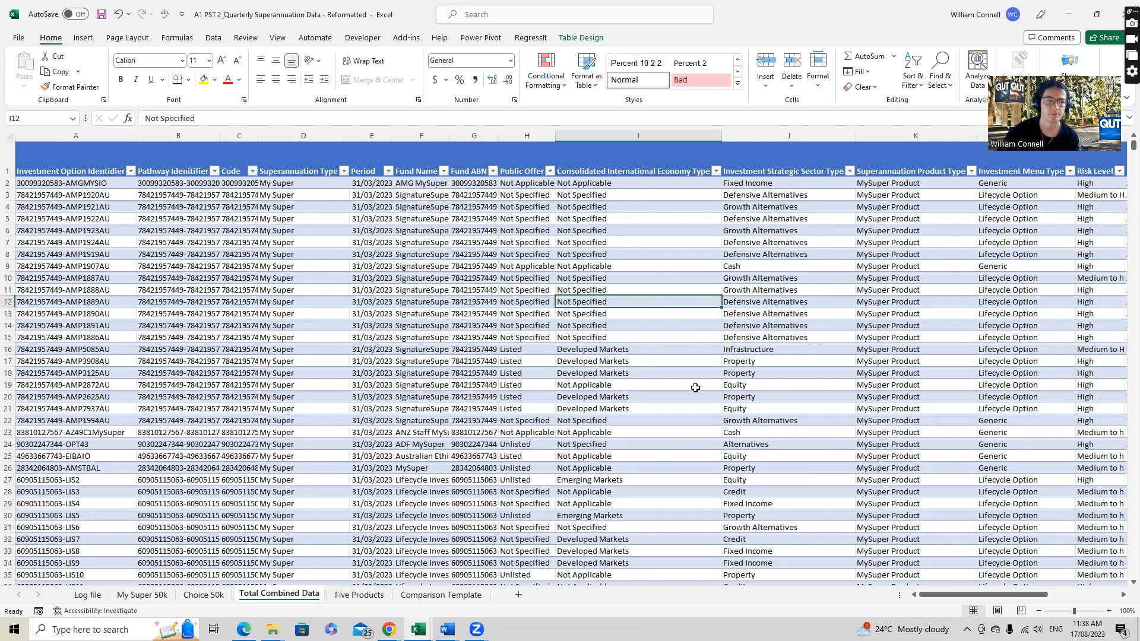
{"action": "left_click", "coordinate": [85, 40]}
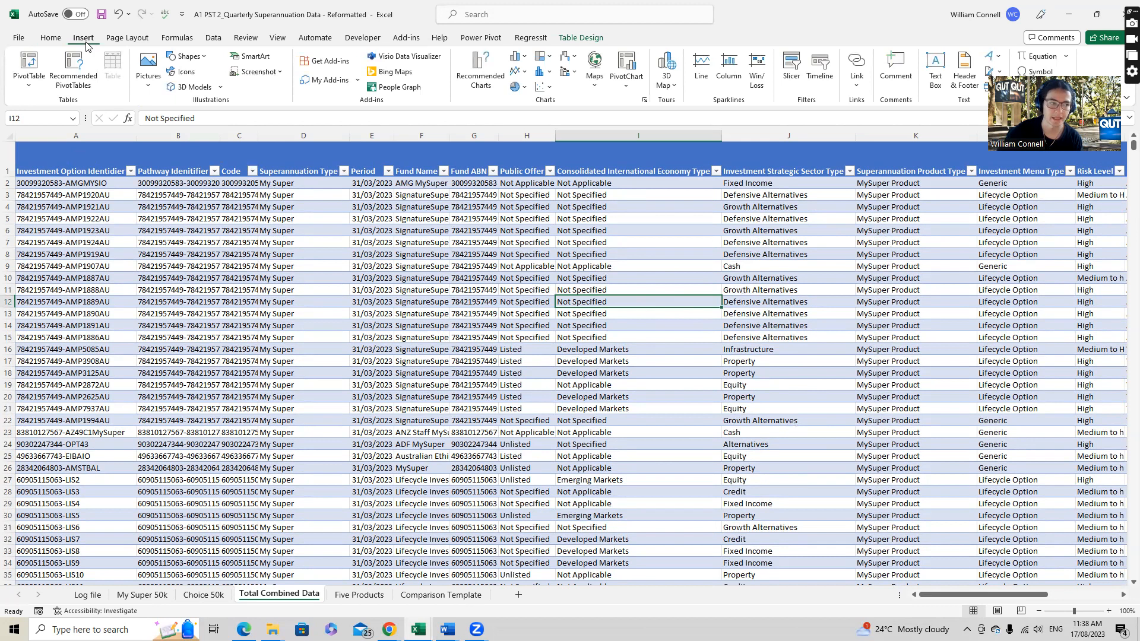
{"action": "left_click", "coordinate": [33, 61]}
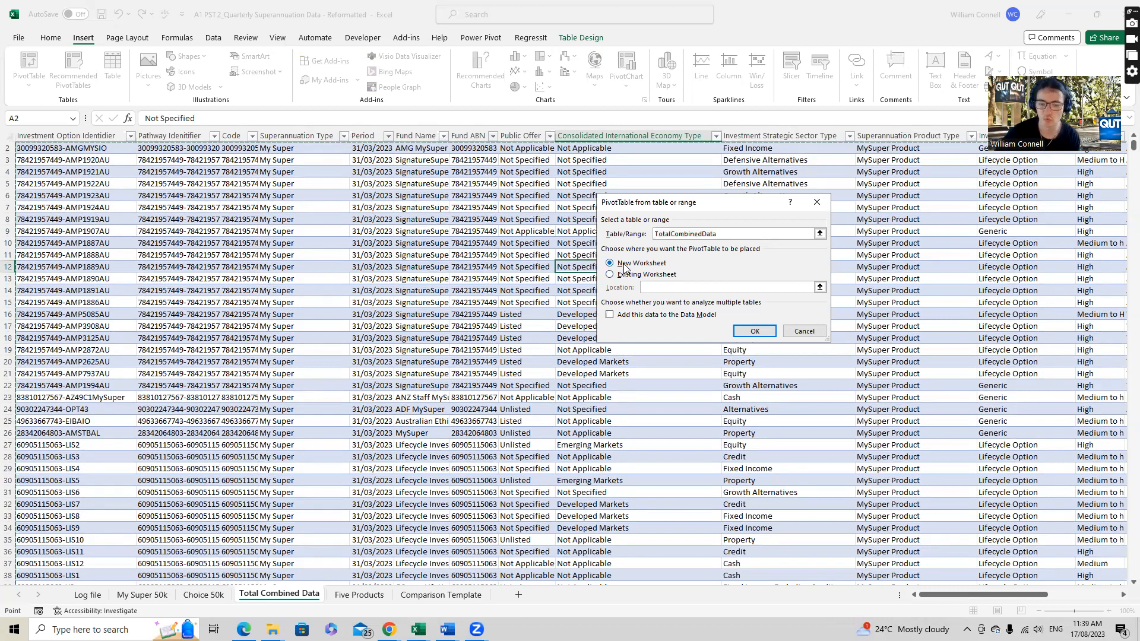
{"action": "left_click", "coordinate": [739, 330]}
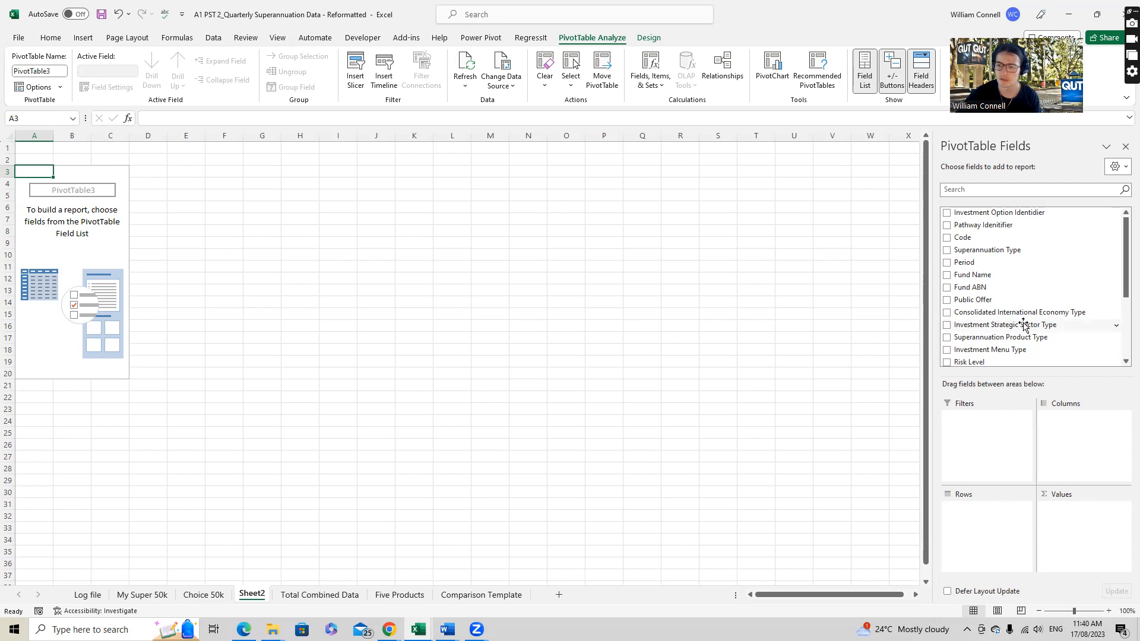
{"action": "scroll", "coordinate": [1012, 345], "scroll_direction": "down", "scroll_amount": 3}
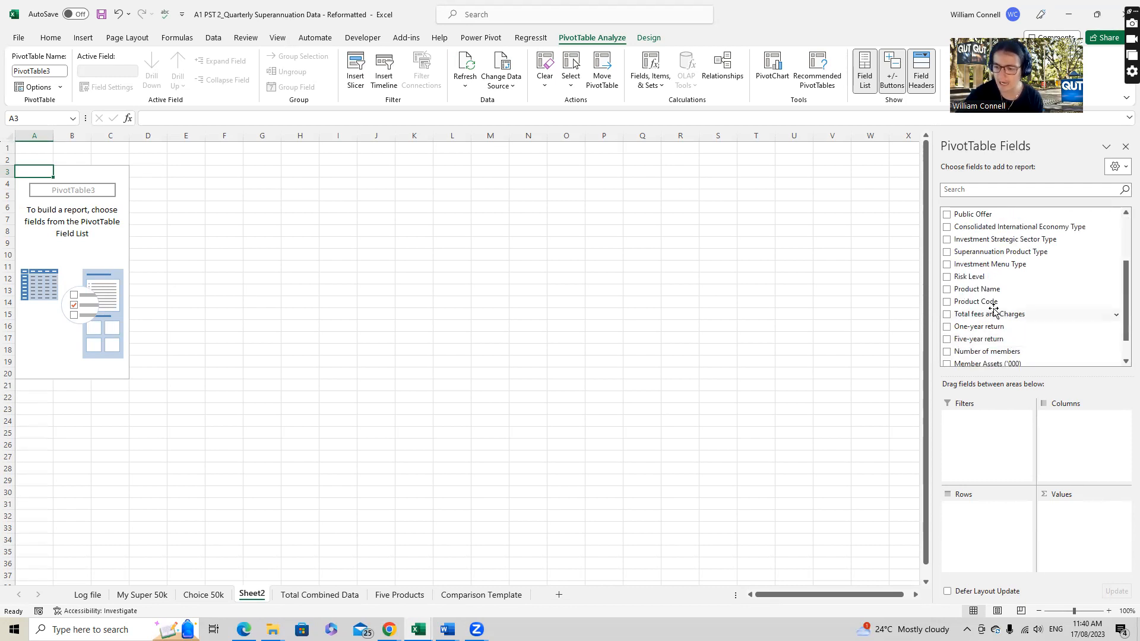
{"action": "left_click_drag", "start_coordinate": [989, 291], "coordinate": [976, 536]}
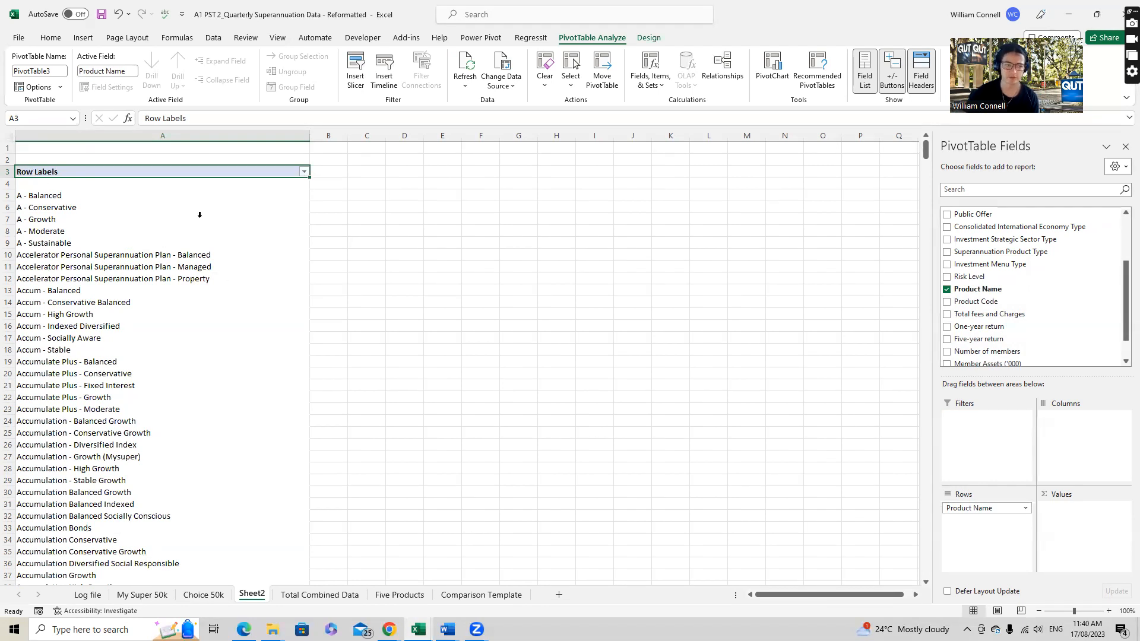
- Filter the row labels to only Accum - Balanced, Conservative Balanced, High Growth, Indexed Diversified and Socially Aware
{"action": "left_click", "coordinate": [304, 172]}
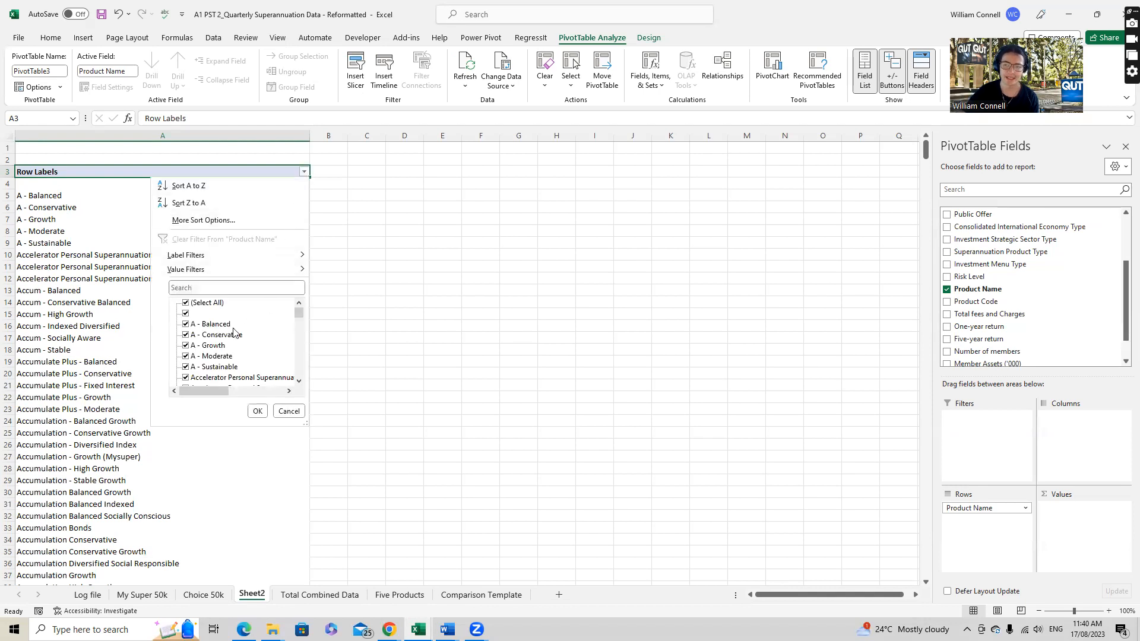
{"action": "left_click", "coordinate": [187, 306]}
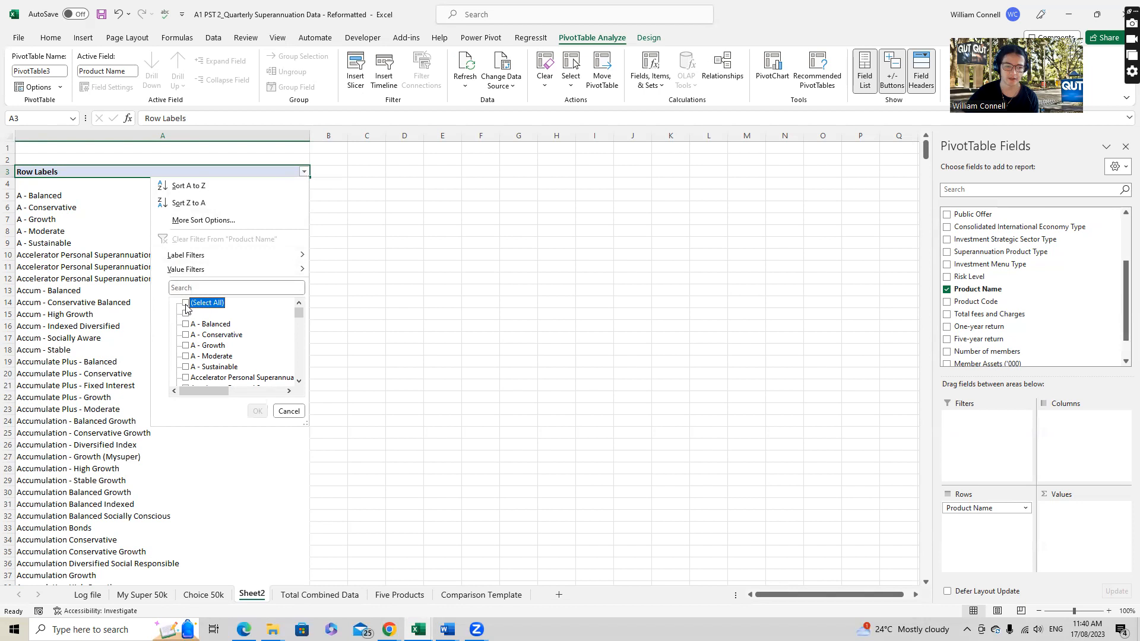
{"action": "scroll", "coordinate": [225, 334], "scroll_direction": "down", "scroll_amount": 2}
{"action": "scroll", "coordinate": [229, 346], "scroll_direction": "down", "scroll_amount": 1}
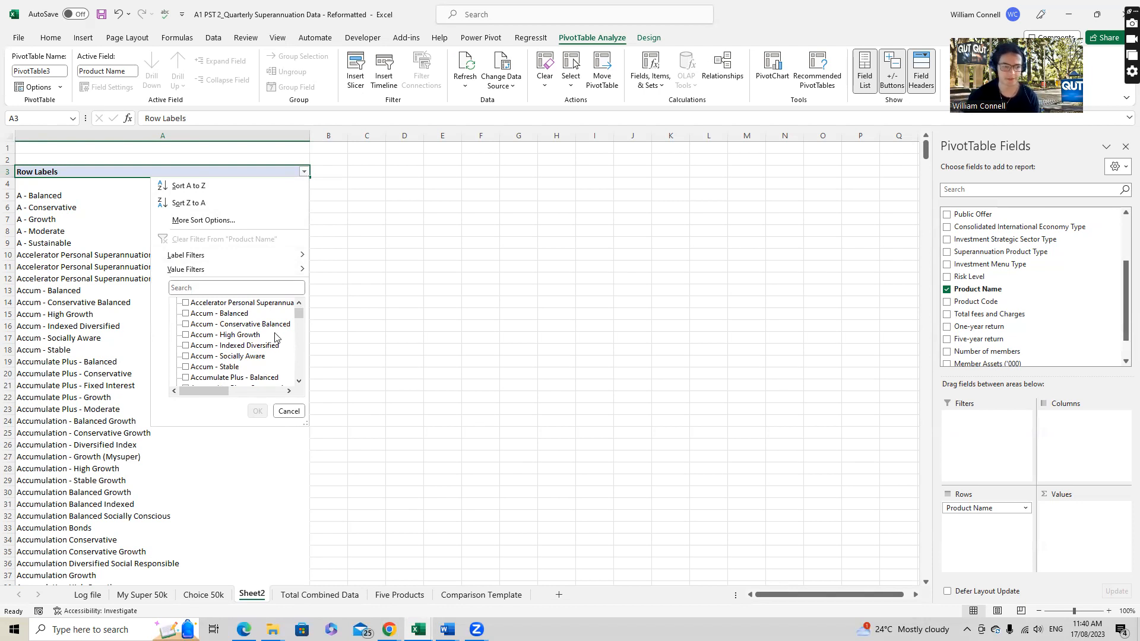
{"action": "left_click", "coordinate": [185, 315]}
{"action": "left_click", "coordinate": [186, 313]}
{"action": "left_click", "coordinate": [186, 324]}
{"action": "left_click", "coordinate": [186, 334]}
{"action": "left_click", "coordinate": [186, 345]}
{"action": "left_click", "coordinate": [186, 356]}
{"action": "left_click", "coordinate": [257, 411]}
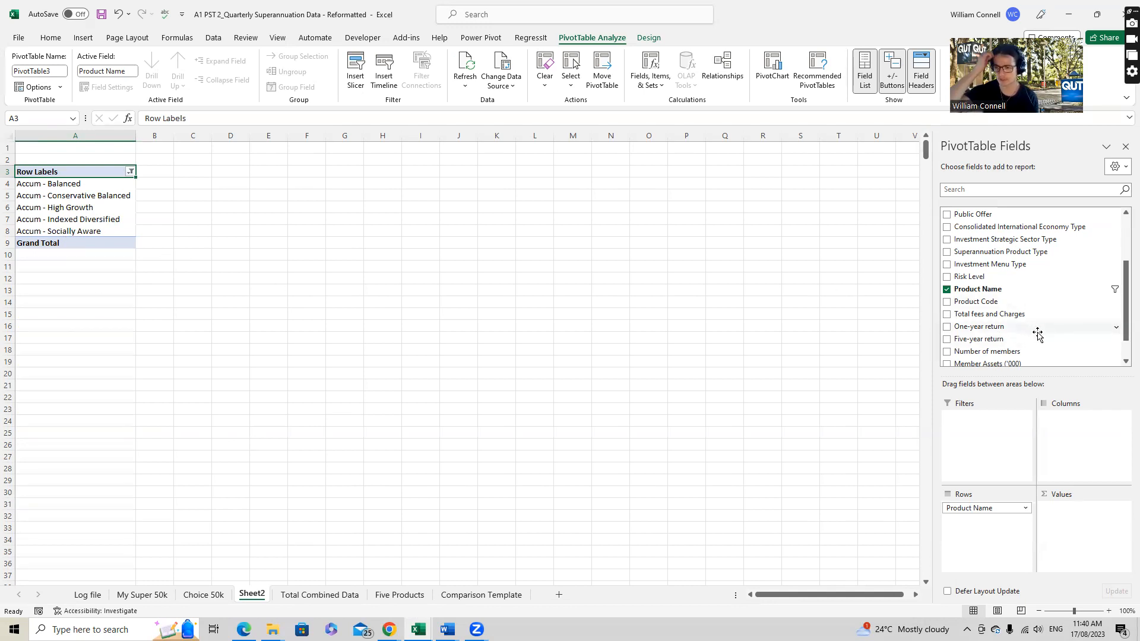
- Add Period as the PivotTable's column field and remove its Years, Quarters and Months groupings, keeping only Period
{"action": "scroll", "coordinate": [1037, 334], "scroll_direction": "up", "scroll_amount": 2}
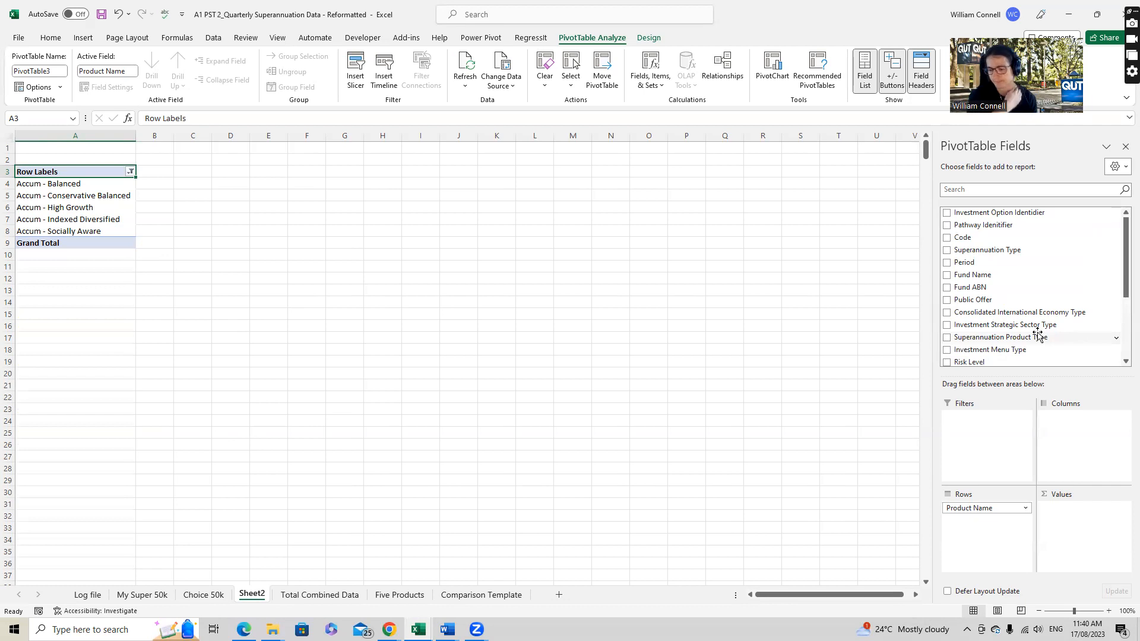
{"action": "left_click_drag", "start_coordinate": [964, 262], "coordinate": [1063, 413]}
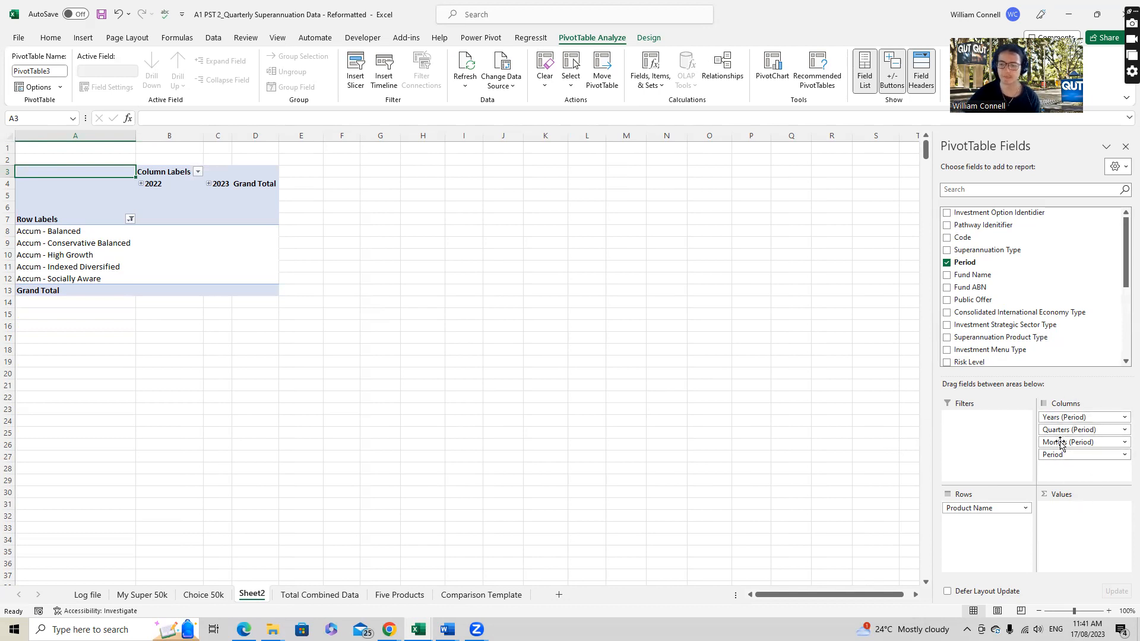
{"action": "left_click_drag", "start_coordinate": [1056, 418], "coordinate": [1030, 355]}
{"action": "left_click_drag", "start_coordinate": [1050, 417], "coordinate": [1013, 326]}
{"action": "left_click_drag", "start_coordinate": [1059, 415], "coordinate": [1018, 308]}
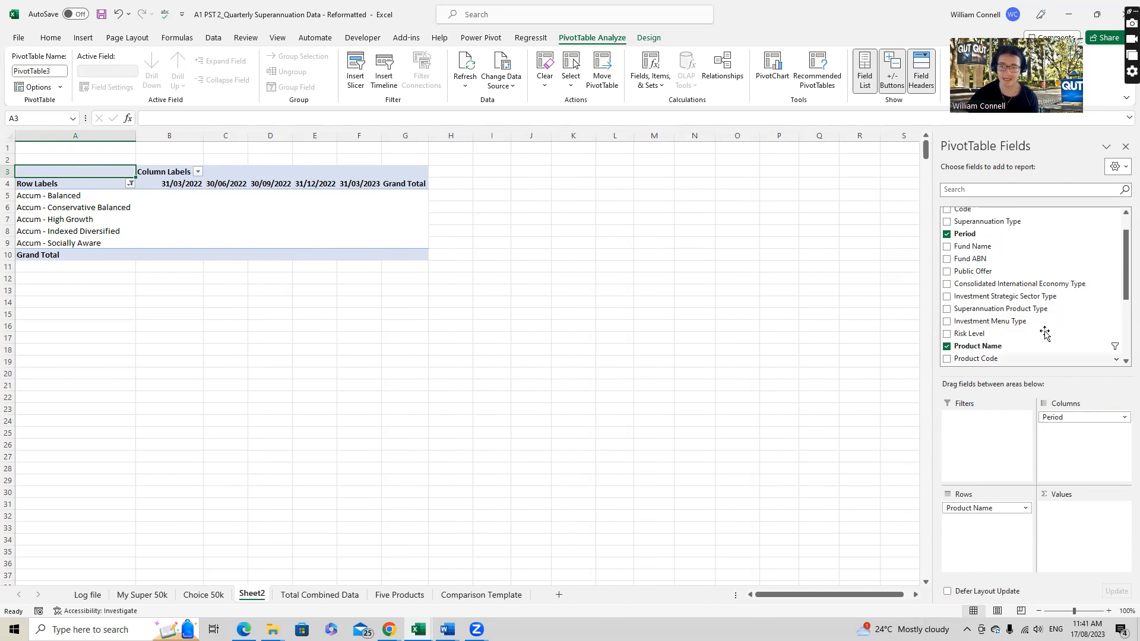
- Add One-year return as the PivotTable's value field
{"action": "scroll", "coordinate": [1042, 333], "scroll_direction": "down", "scroll_amount": 3}
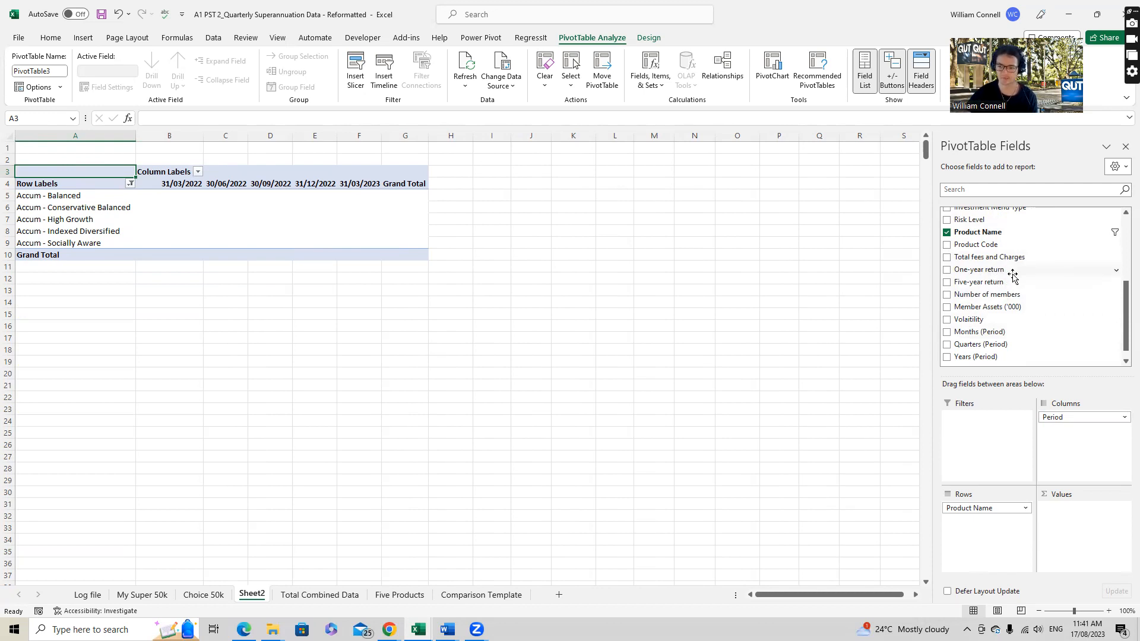
{"action": "left_click_drag", "start_coordinate": [988, 272], "coordinate": [1076, 513]}
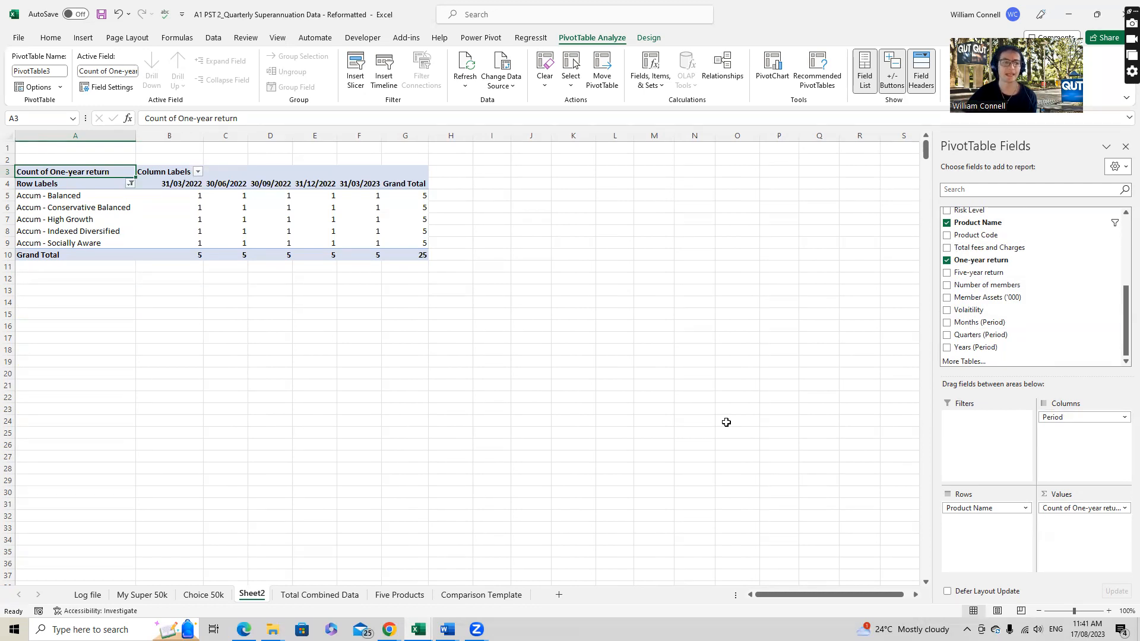
{"action": "left_click", "coordinate": [186, 197]}
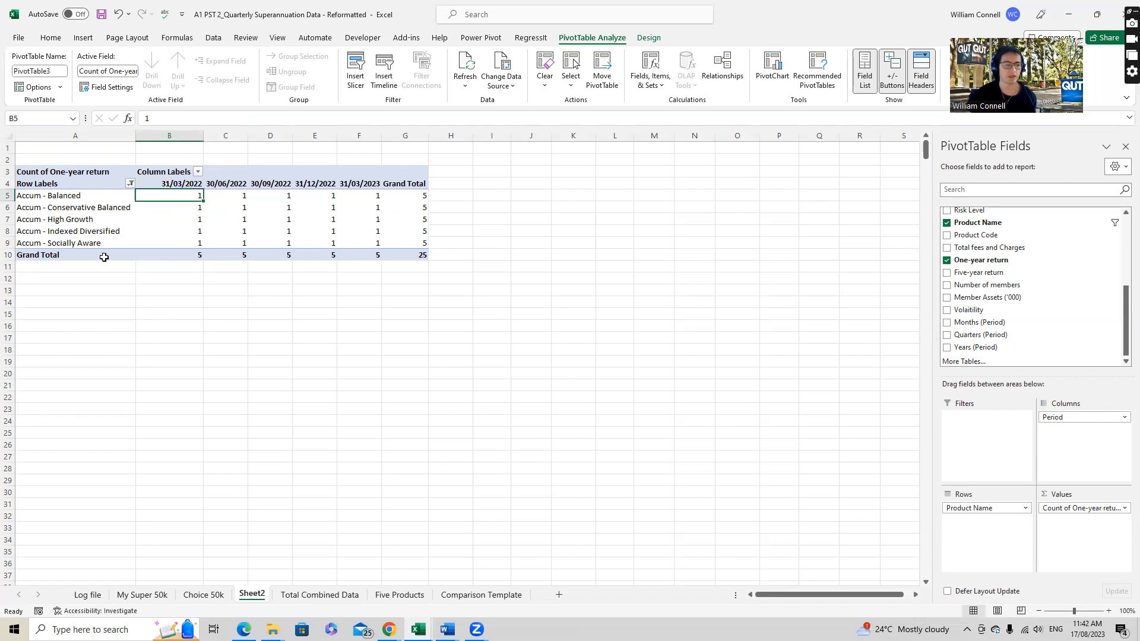
{"action": "left_click", "coordinate": [96, 220]}
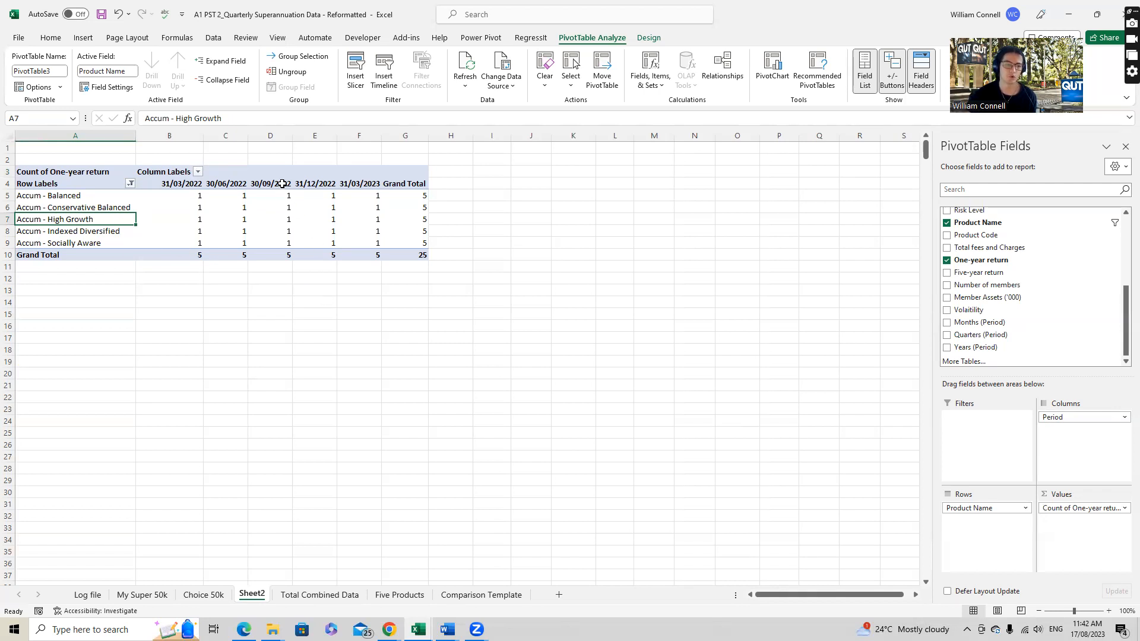
{"action": "left_click", "coordinate": [278, 219]}
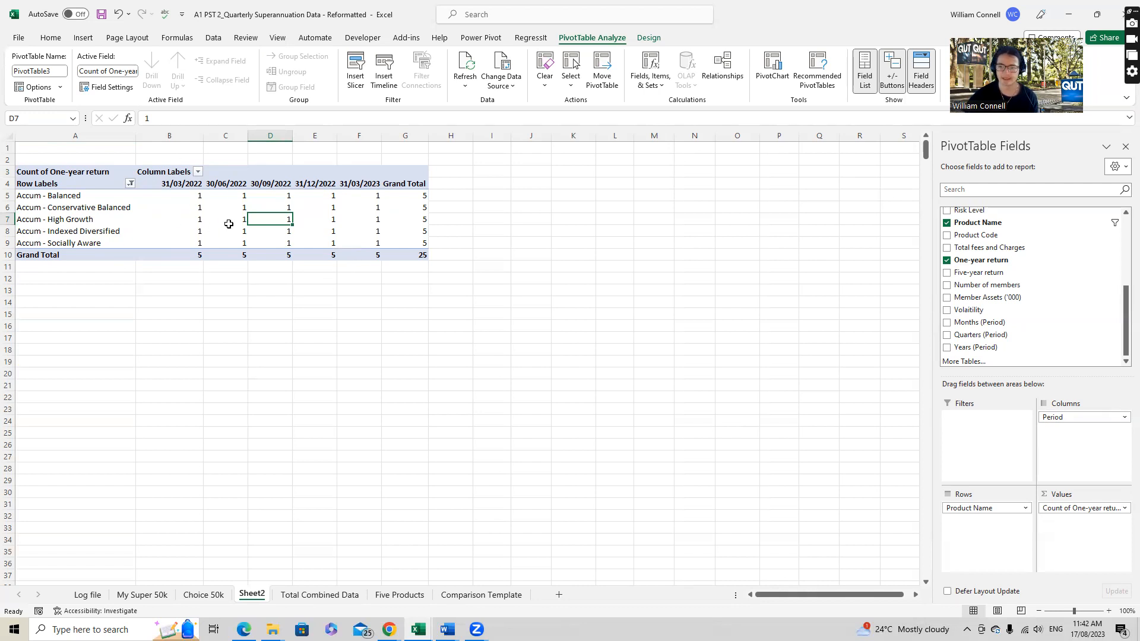
{"action": "mouse_move", "coordinate": [229, 223]}
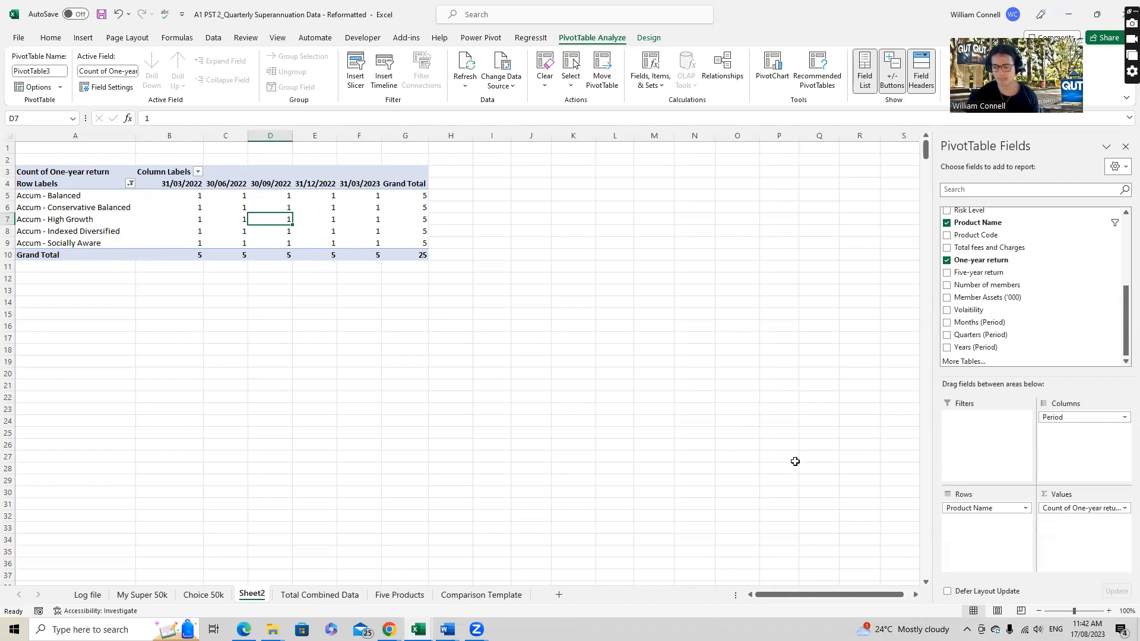
- Change the One-year return value field to summarize by Sum
{"action": "left_click", "coordinate": [1123, 510]}
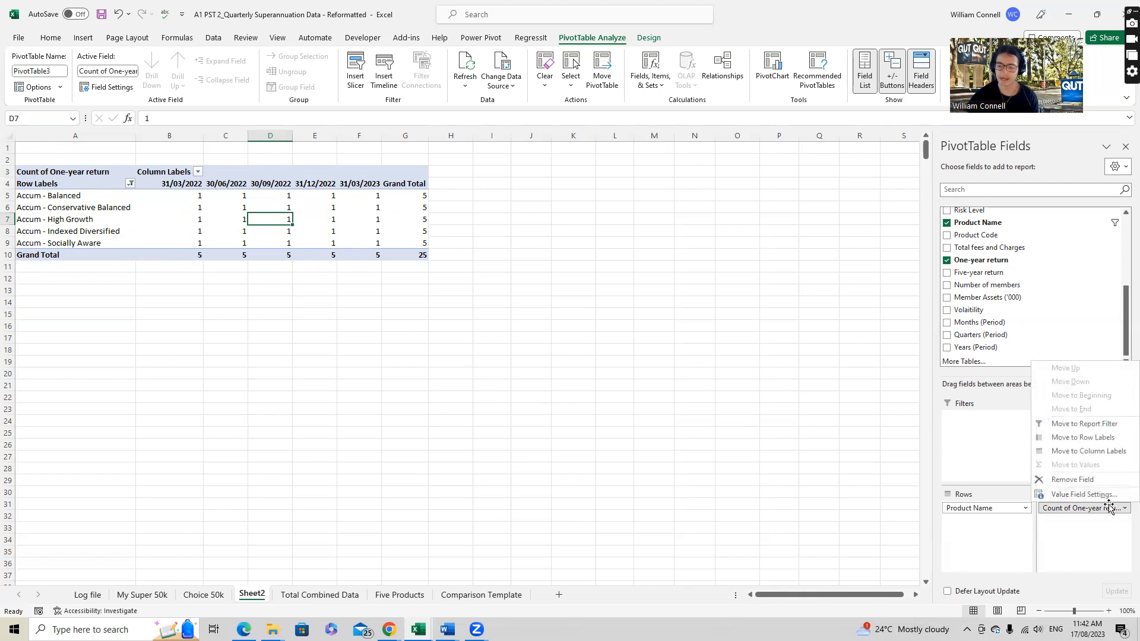
{"action": "left_click", "coordinate": [1085, 494]}
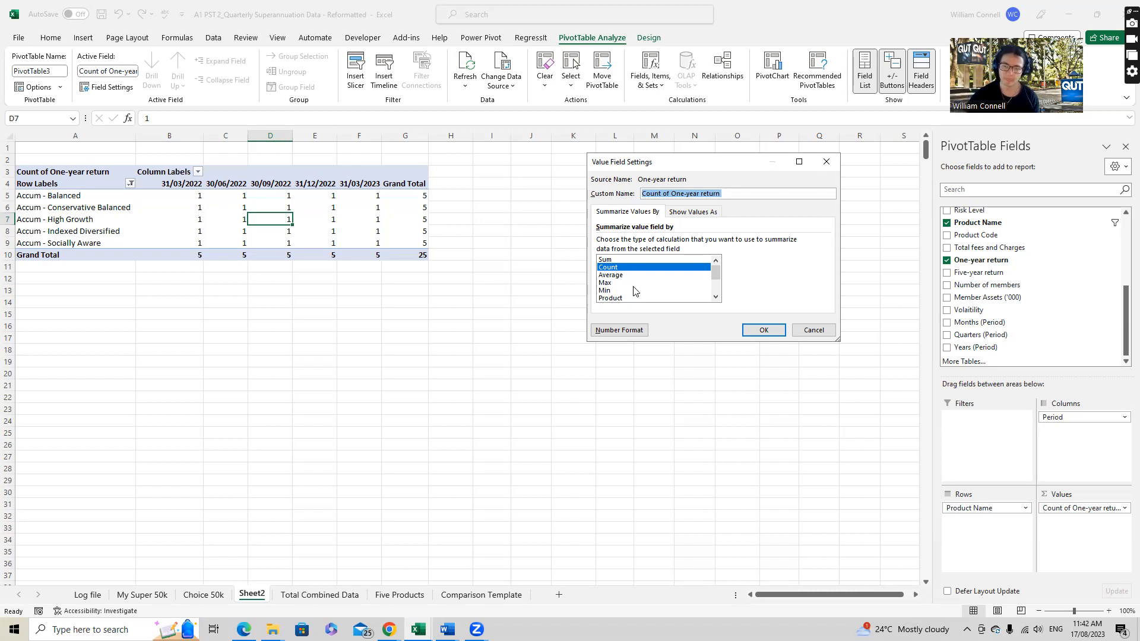
{"action": "left_click", "coordinate": [621, 260]}
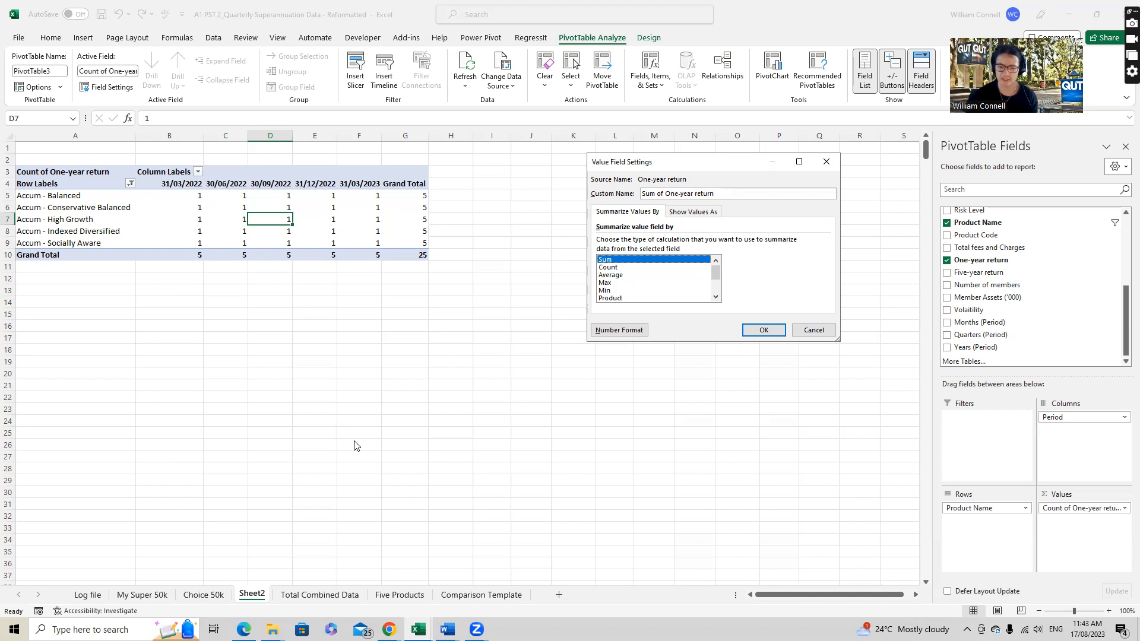
{"action": "left_click", "coordinate": [762, 330]}
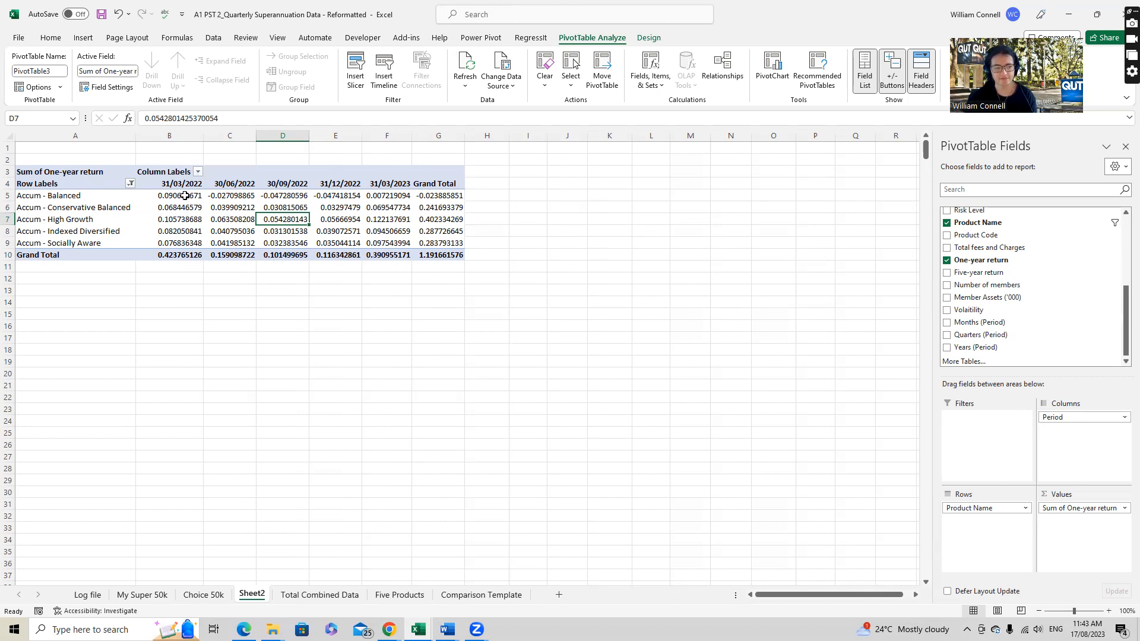
{"action": "mouse_move", "coordinate": [384, 196]}
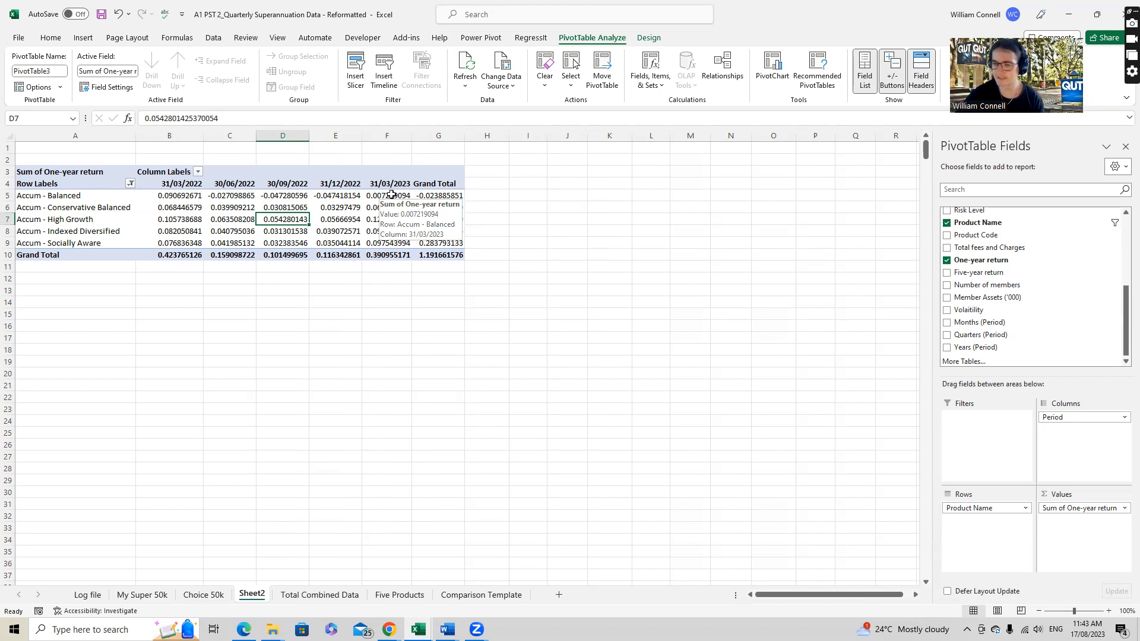
{"action": "key", "text": "alt+Tab"}
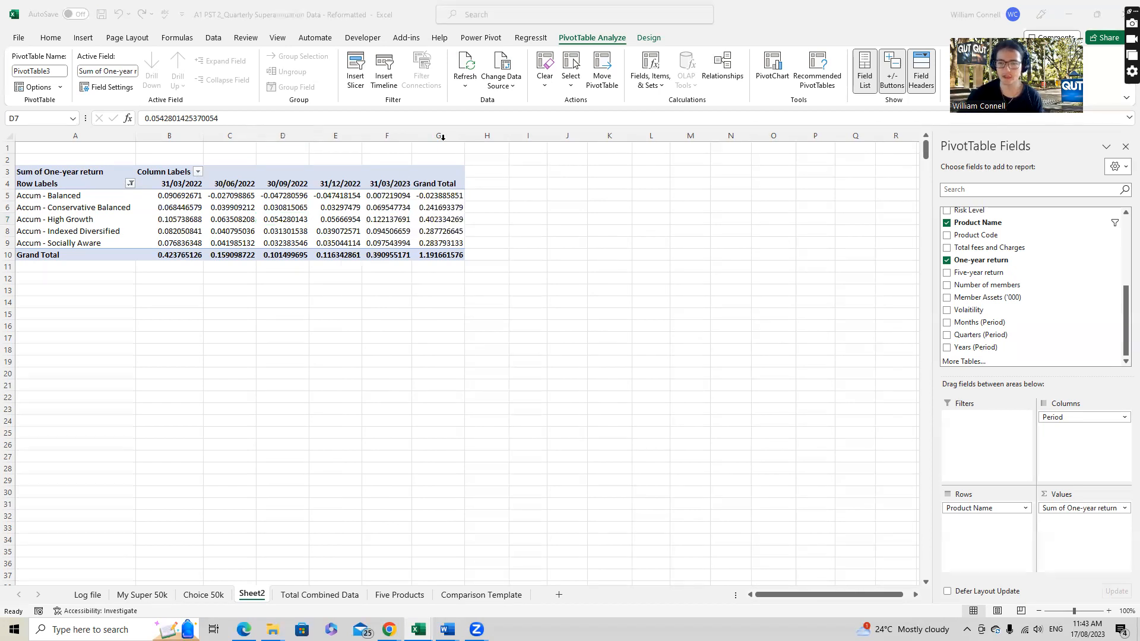